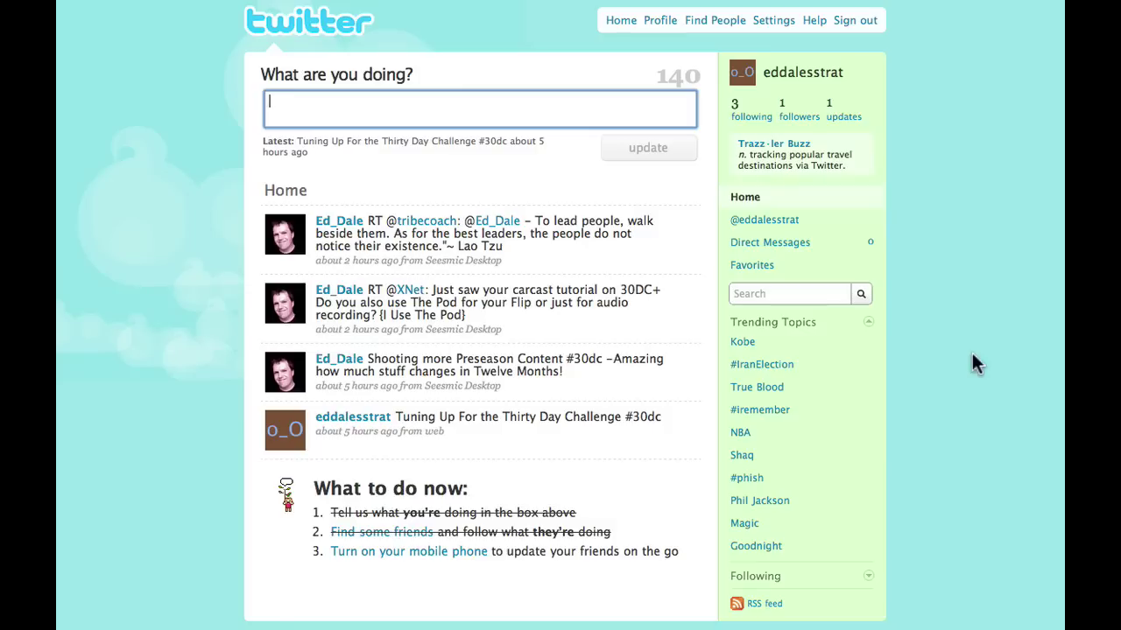
Go from the profile page to Settings > Picture to add a profile photo.
{"action": "left_click", "coordinate": [650, 23]}
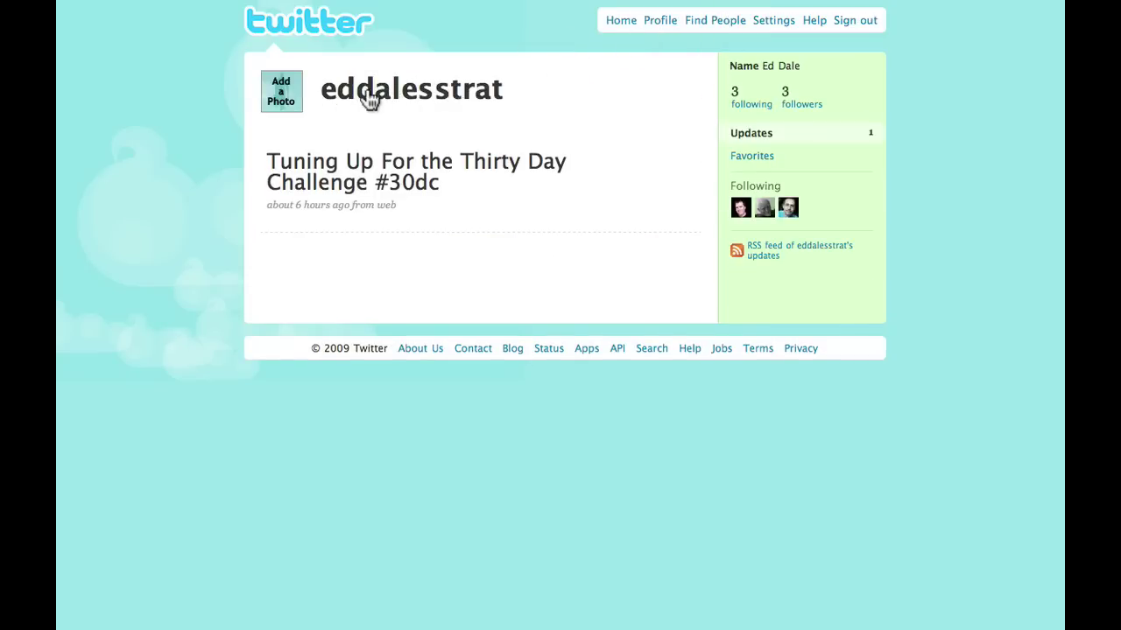
{"action": "left_click", "coordinate": [282, 101]}
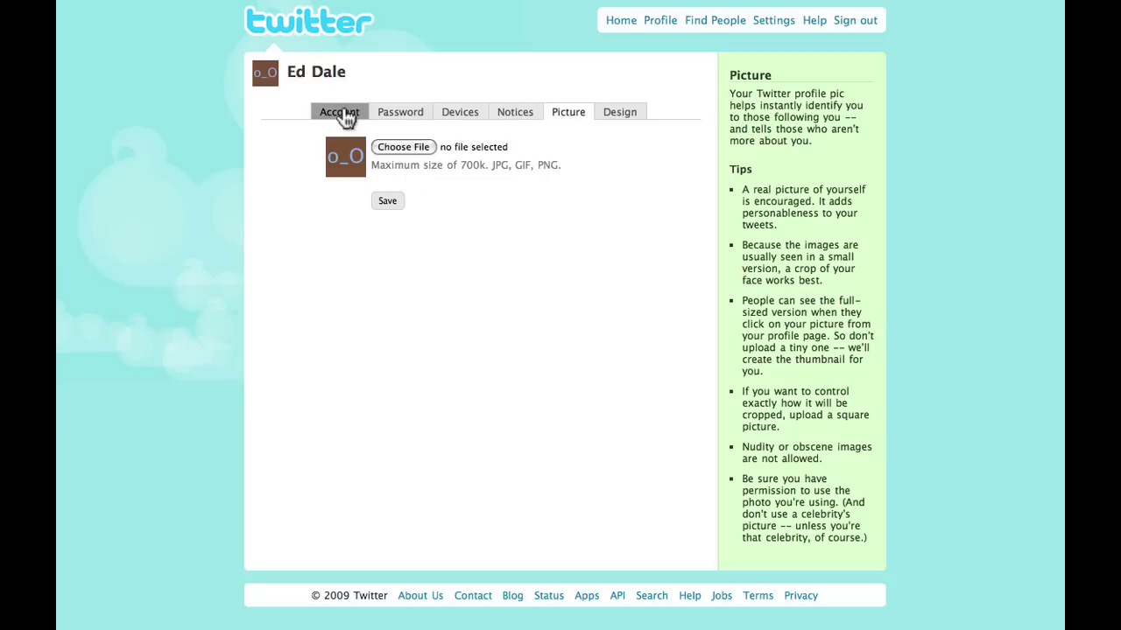
In Account settings, choose (GMT+10:00) Melbourne as the time zone.
{"action": "left_click", "coordinate": [322, 84]}
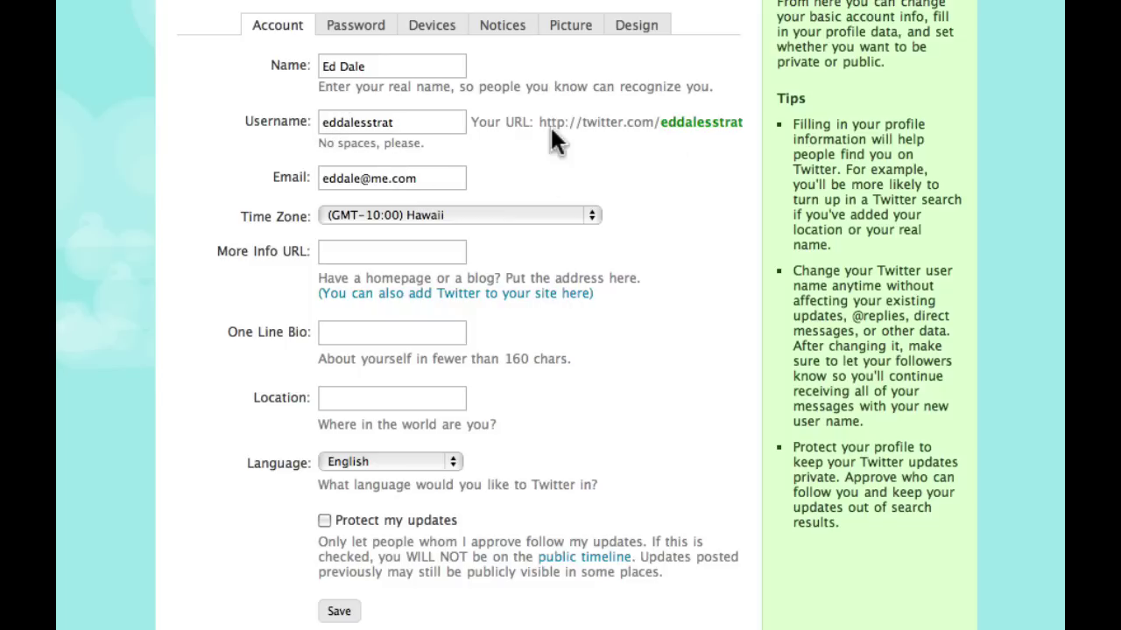
{"action": "left_click_drag", "start_coordinate": [538, 127], "coordinate": [741, 142]}
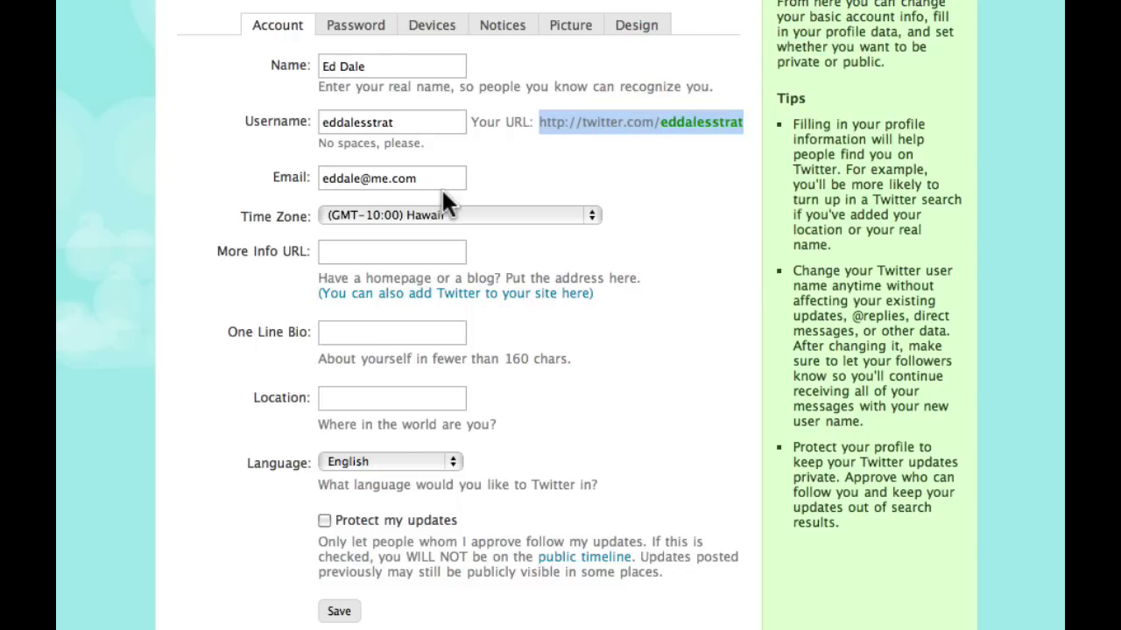
{"action": "left_click", "coordinate": [592, 215]}
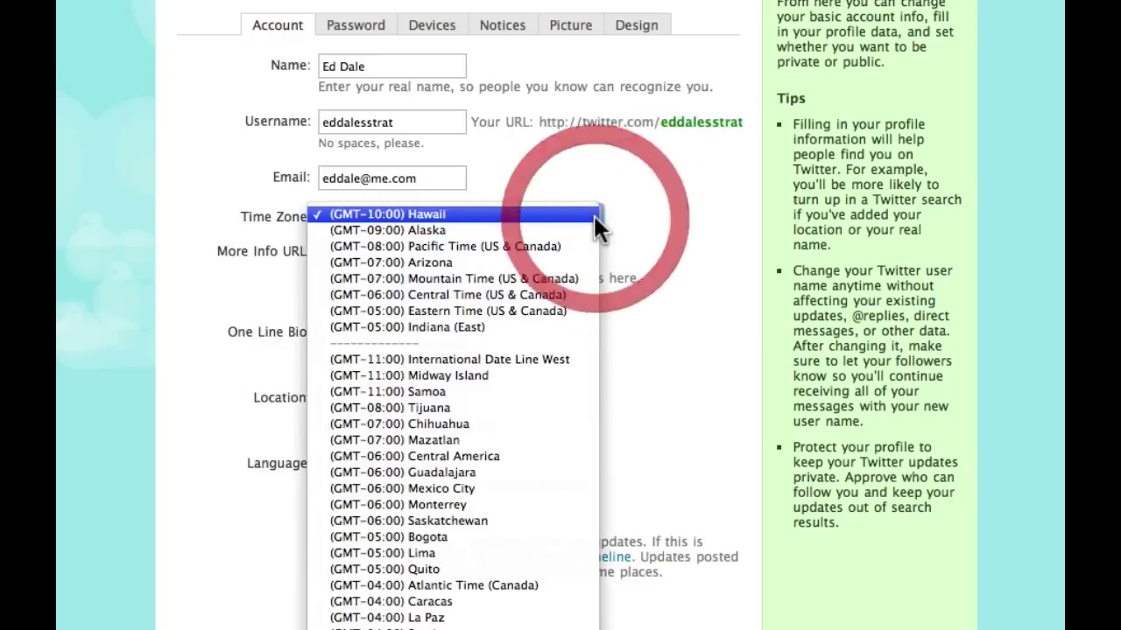
{"action": "scroll", "coordinate": [560, 278], "scroll_direction": "down", "scroll_amount": 15}
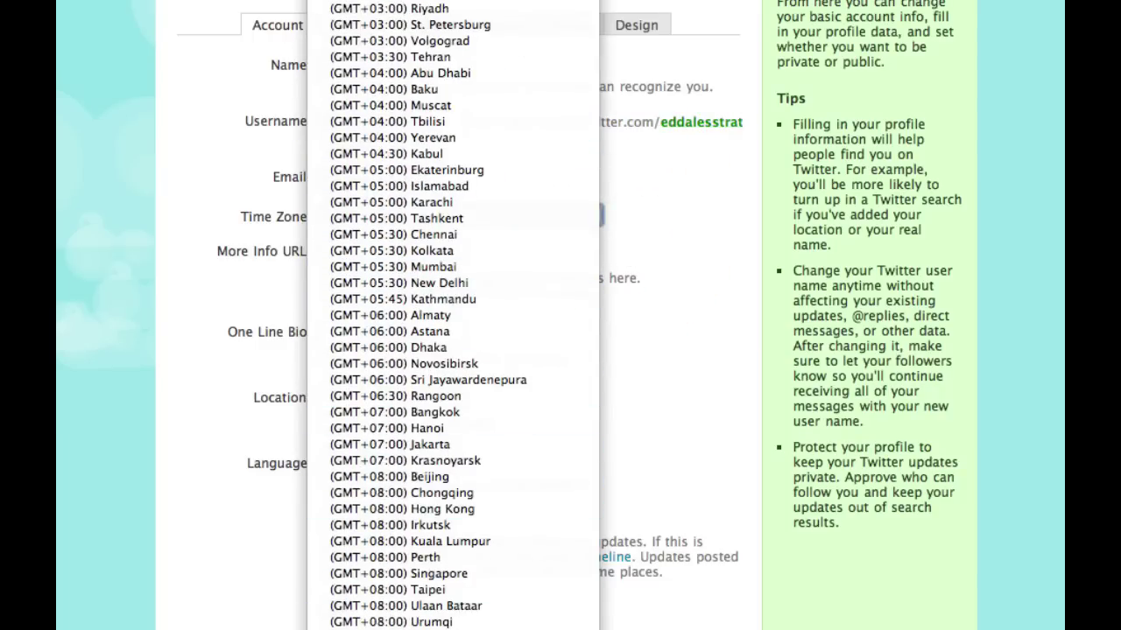
{"action": "scroll", "coordinate": [477, 279], "scroll_direction": "down", "scroll_amount": 5}
{"action": "left_click", "coordinate": [477, 279]}
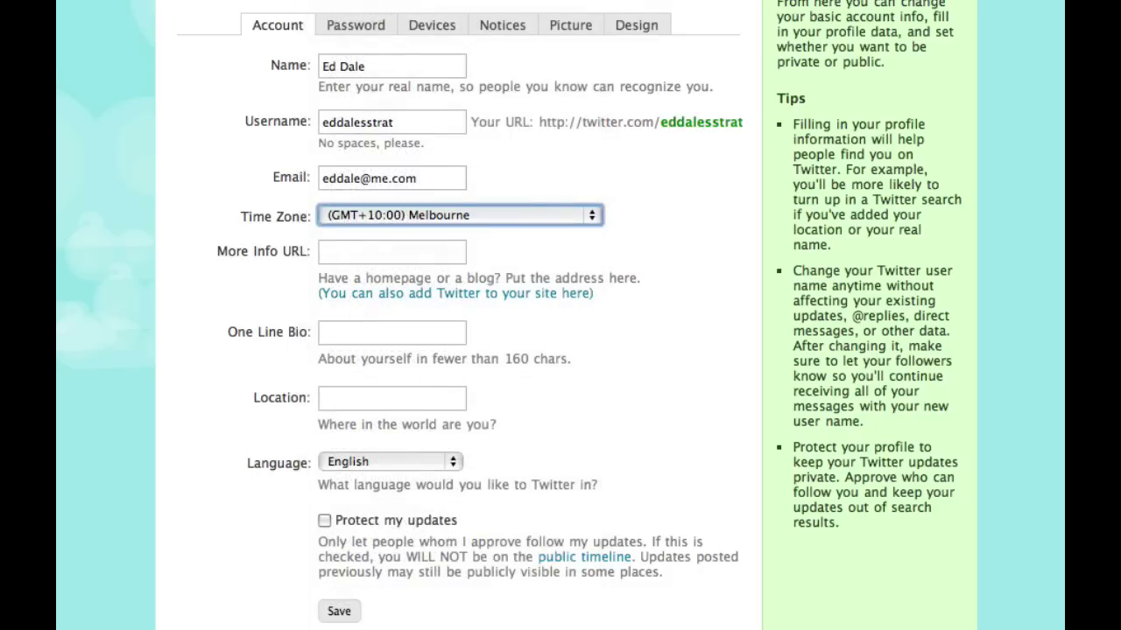
Paste the website address into the More Info URL field and edit it.
{"action": "left_click", "coordinate": [365, 253]}
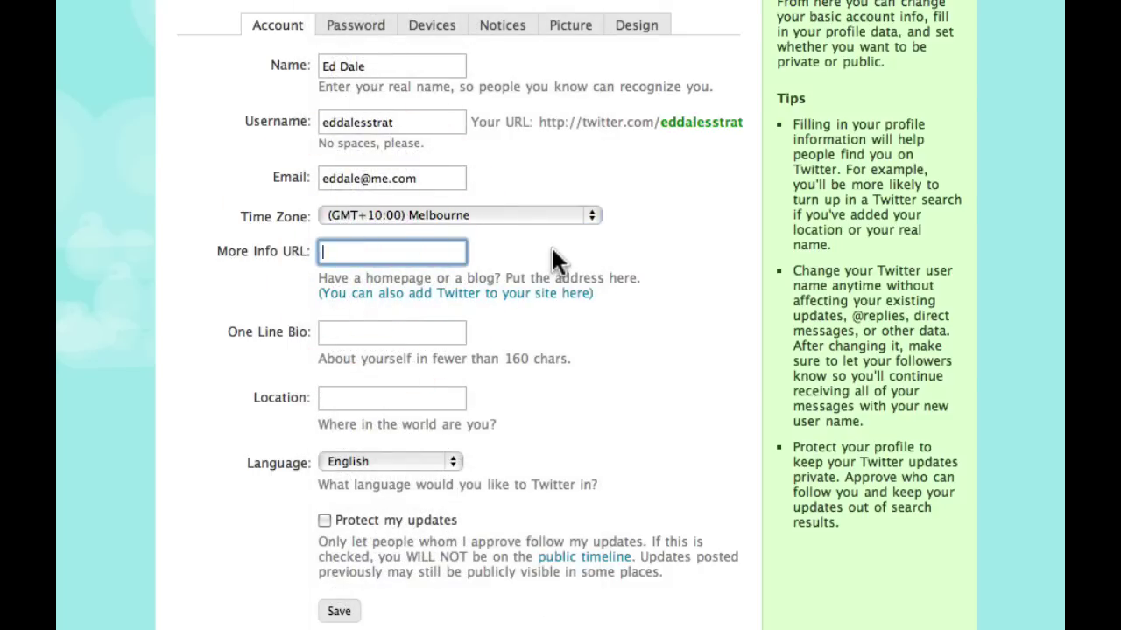
{"action": "key", "text": "super+v"}
{"action": "key", "text": "super+shift+Left"}
{"action": "key", "text": "shift+Right"}
{"action": "key", "text": "shift+Right"}
{"action": "key", "text": "shift+Right"}
{"action": "key", "text": "shift+Right"}
{"action": "key", "text": "shift+Right"}
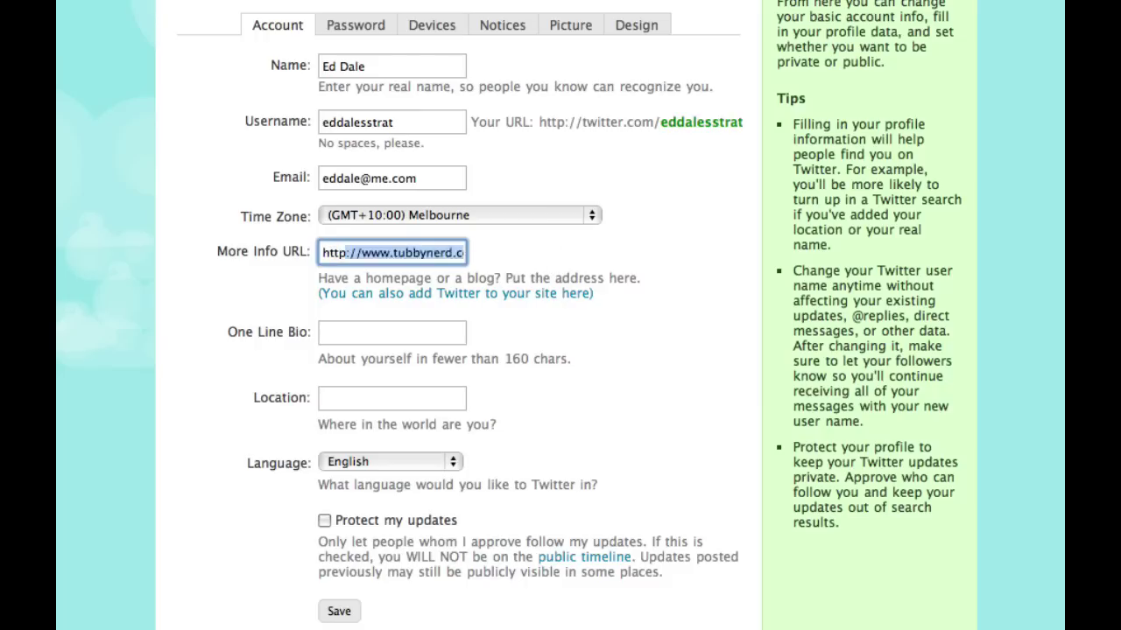
{"action": "key", "text": "shift+Right"}
{"action": "key", "text": "shift+Right"}
{"action": "type", "text": "www.thiry"}
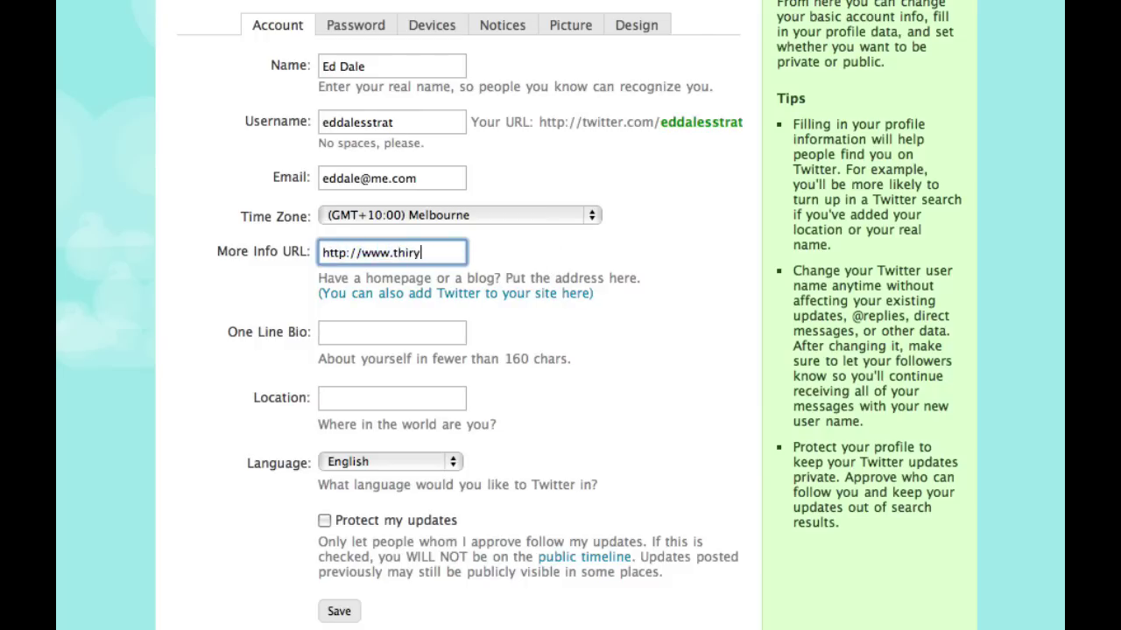
{"action": "type", "text": "tdaychallenge.com/"}
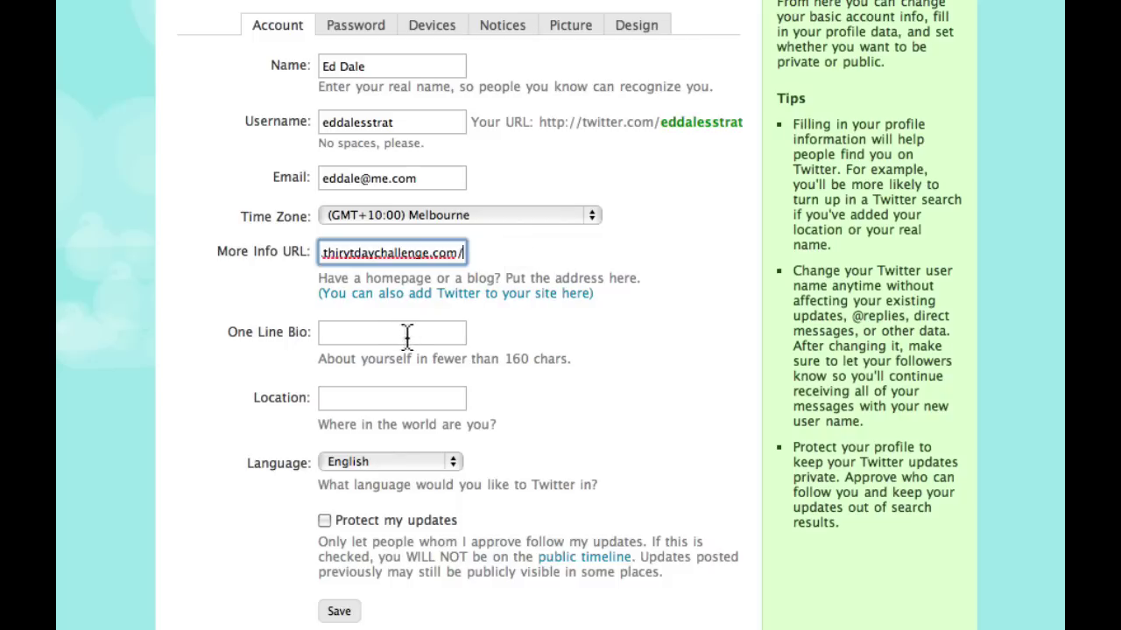
Paste the 65 Stratocaster one-line bio and set the location to Melbourne.
{"action": "left_click", "coordinate": [380, 336]}
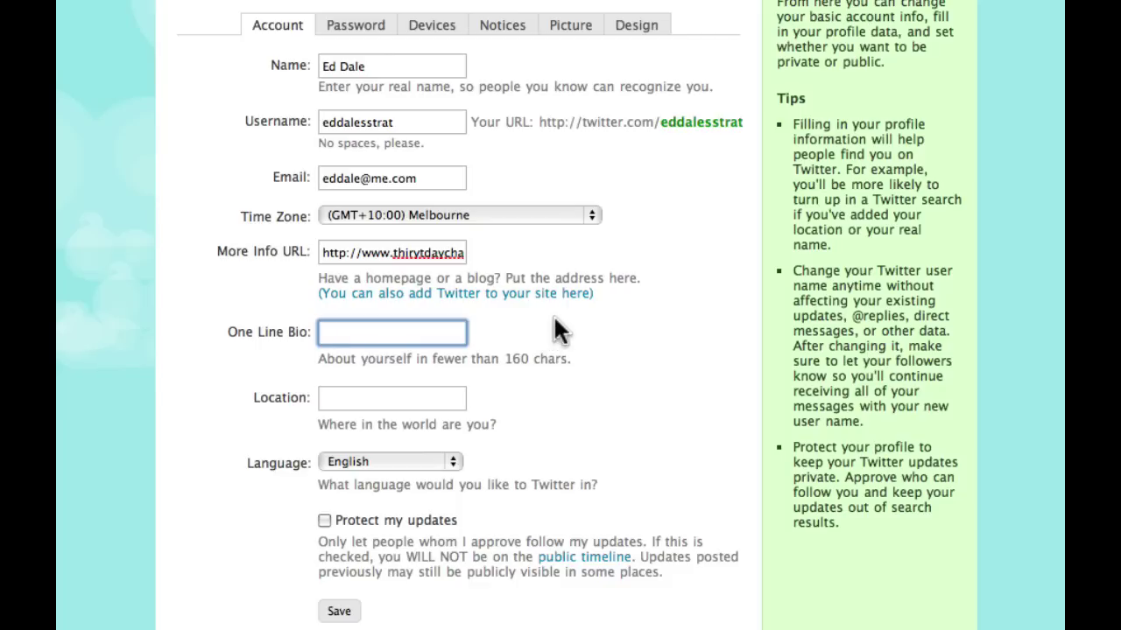
{"action": "left_click", "coordinate": [389, 400]}
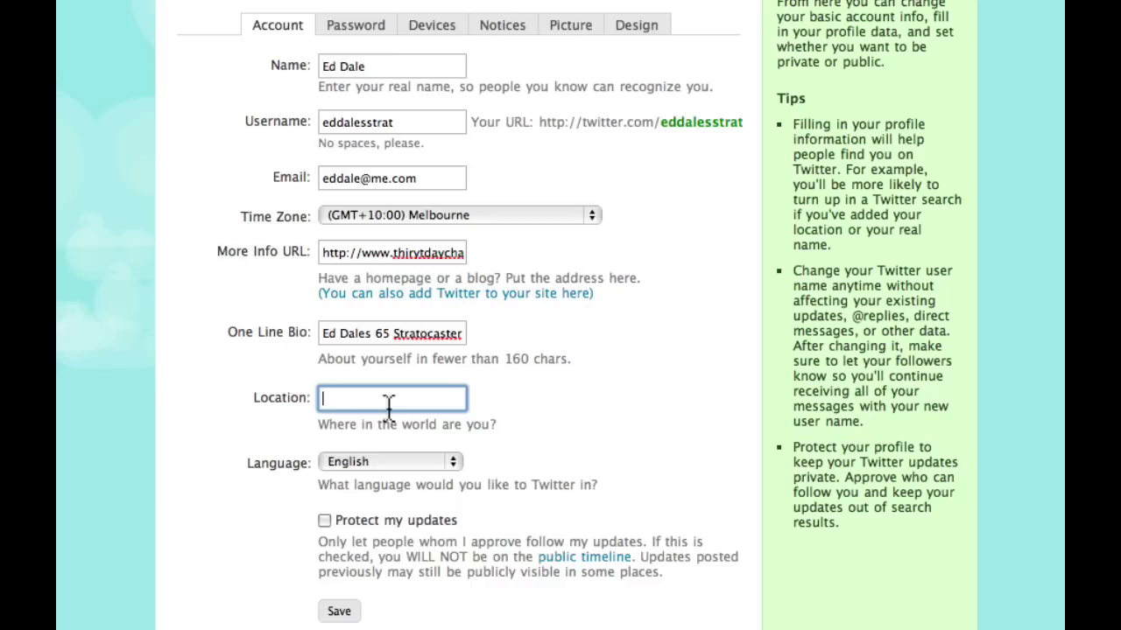
{"action": "type", "text": "Melbourne"}
Save the account details and review the Password and Devices settings.
{"action": "left_click", "coordinate": [333, 614]}
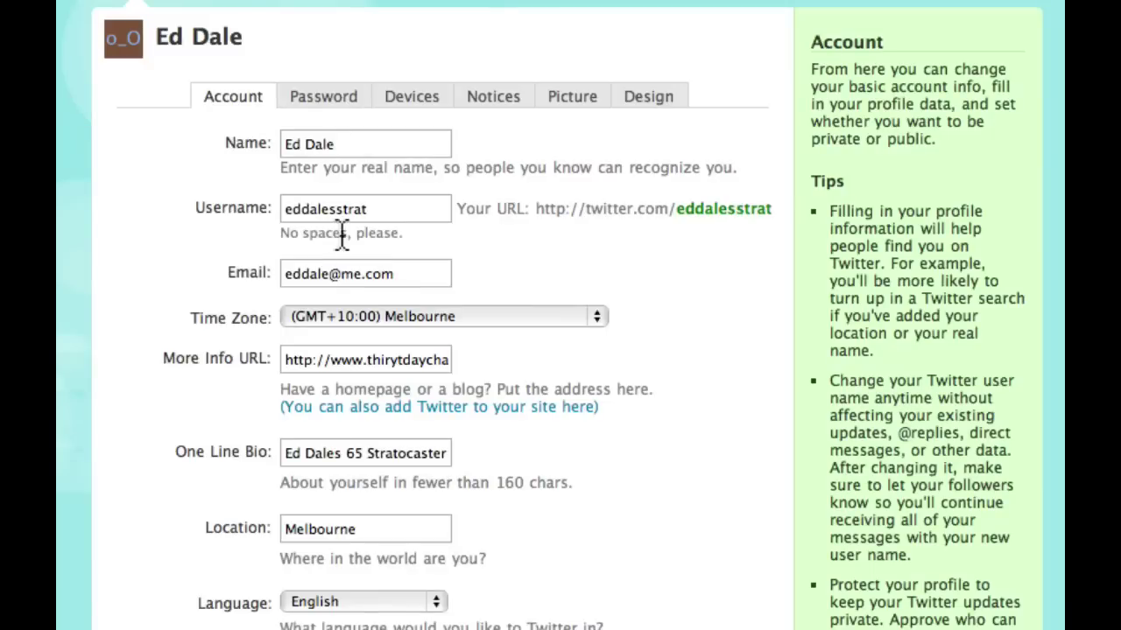
{"action": "left_click", "coordinate": [346, 94]}
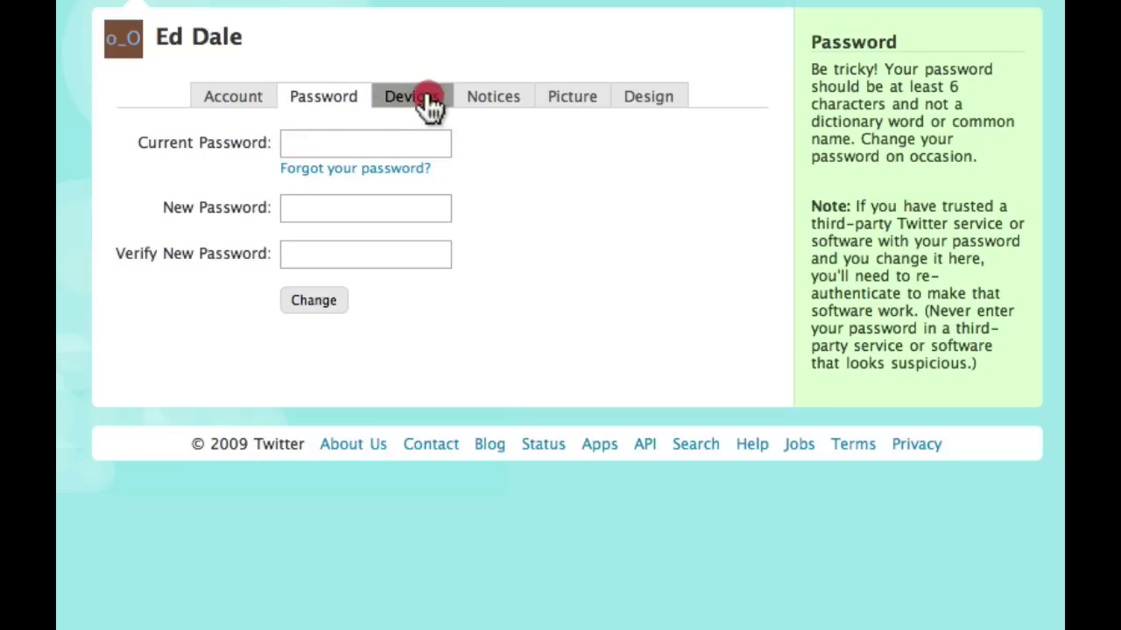
{"action": "left_click", "coordinate": [429, 104]}
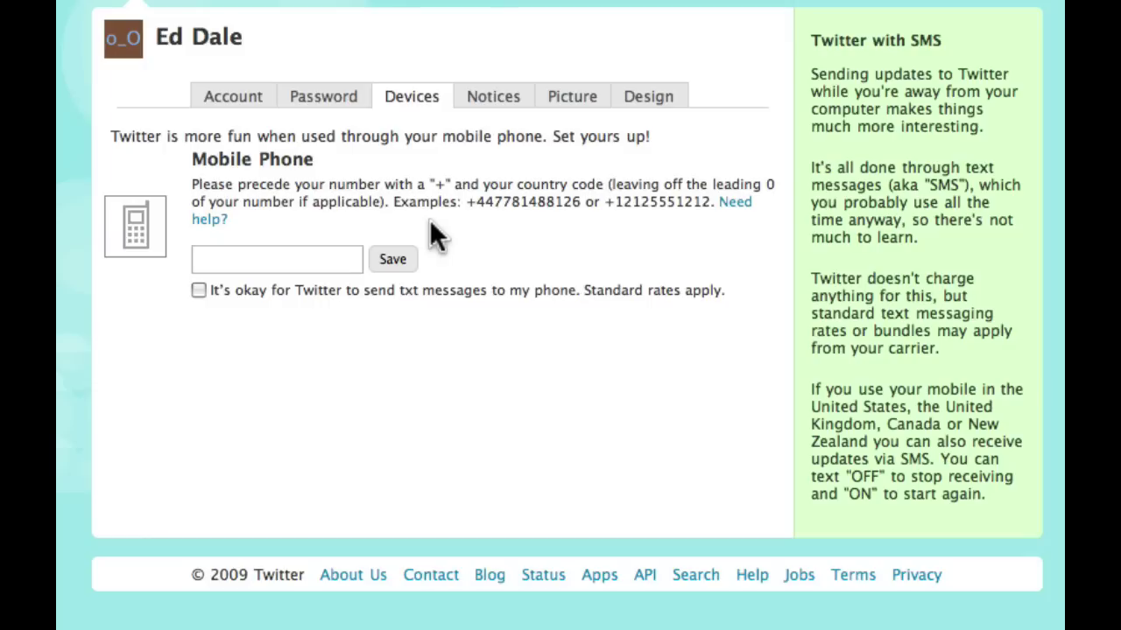
Save the email notification preferences on Notices, then review the Picture settings.
{"action": "left_click", "coordinate": [498, 98]}
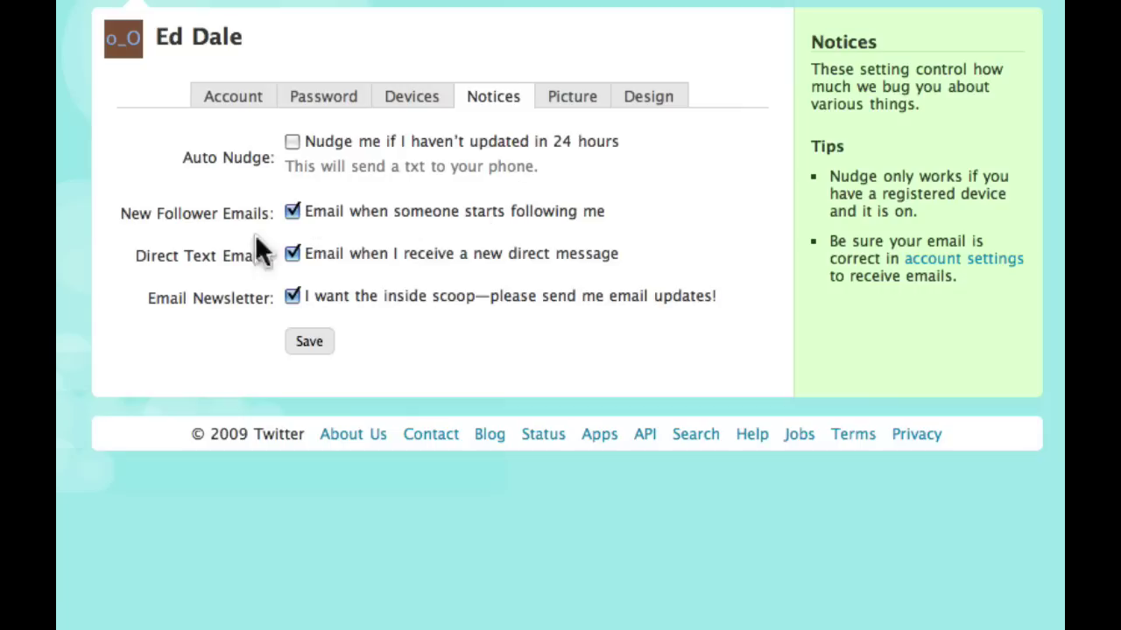
{"action": "left_click", "coordinate": [315, 348]}
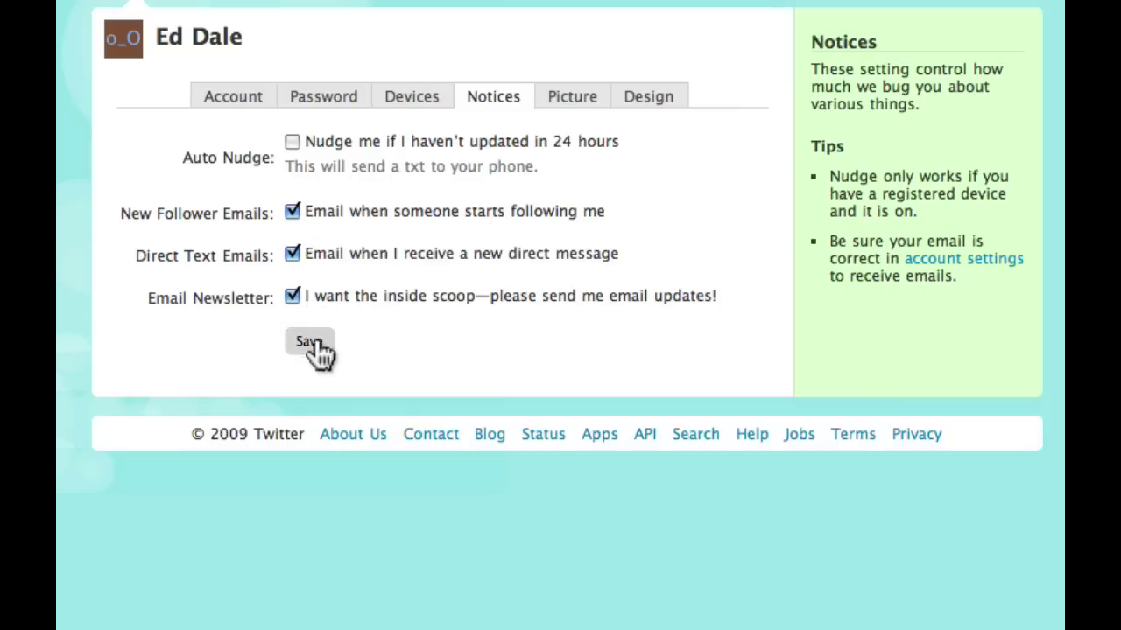
{"action": "left_click", "coordinate": [566, 97]}
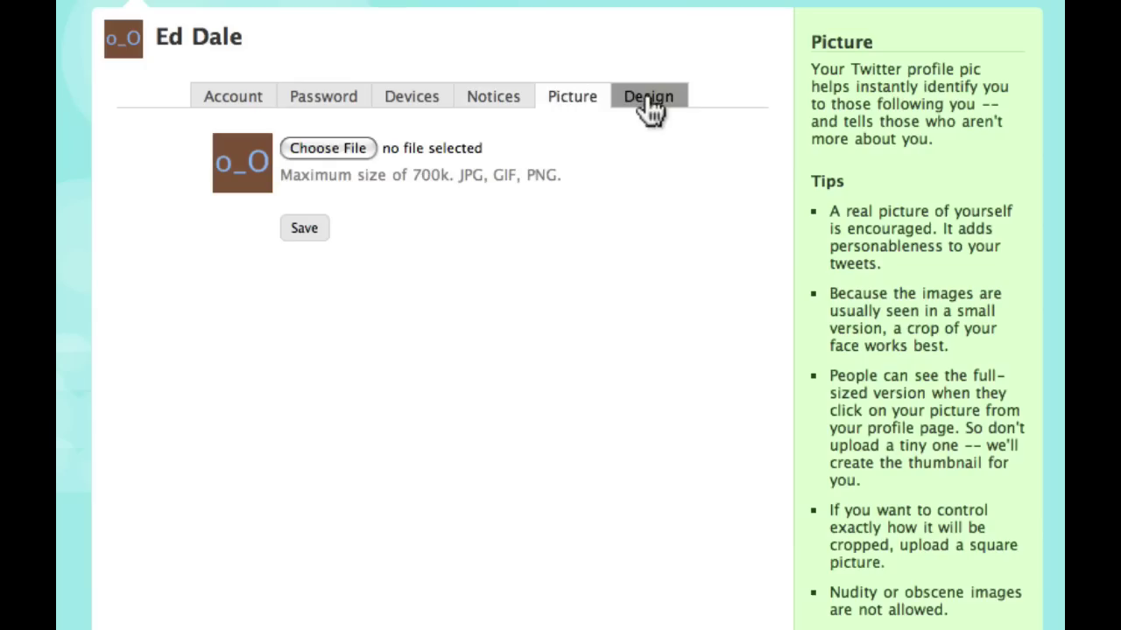
{"action": "left_click", "coordinate": [648, 100]}
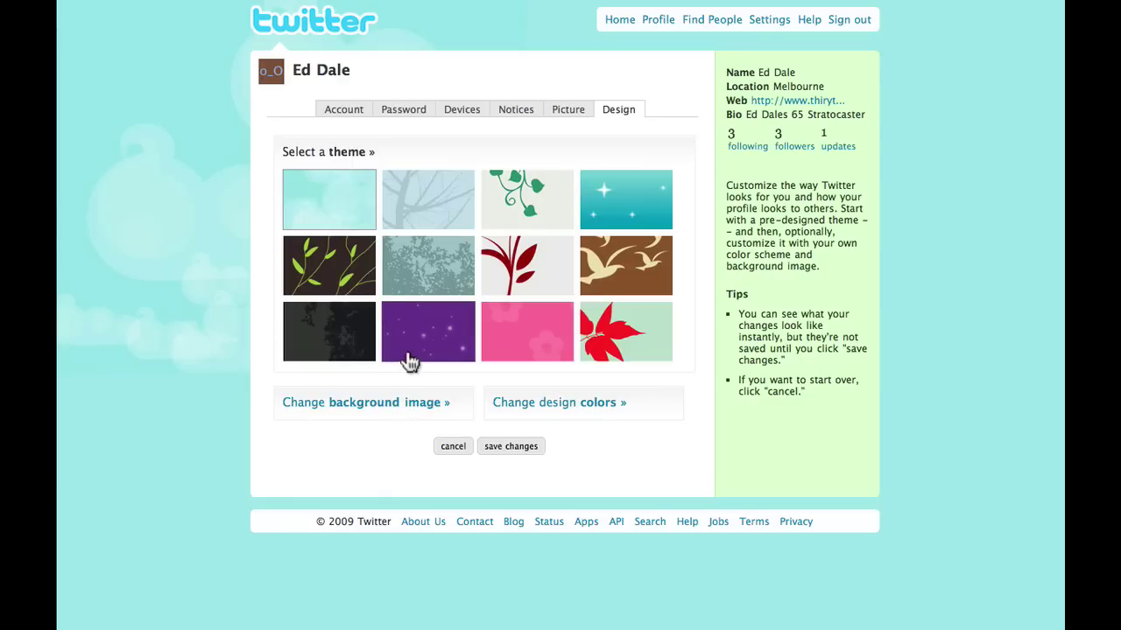
Apply the teal tree-silhouette theme with red links and save the design.
{"action": "left_click", "coordinate": [431, 204]}
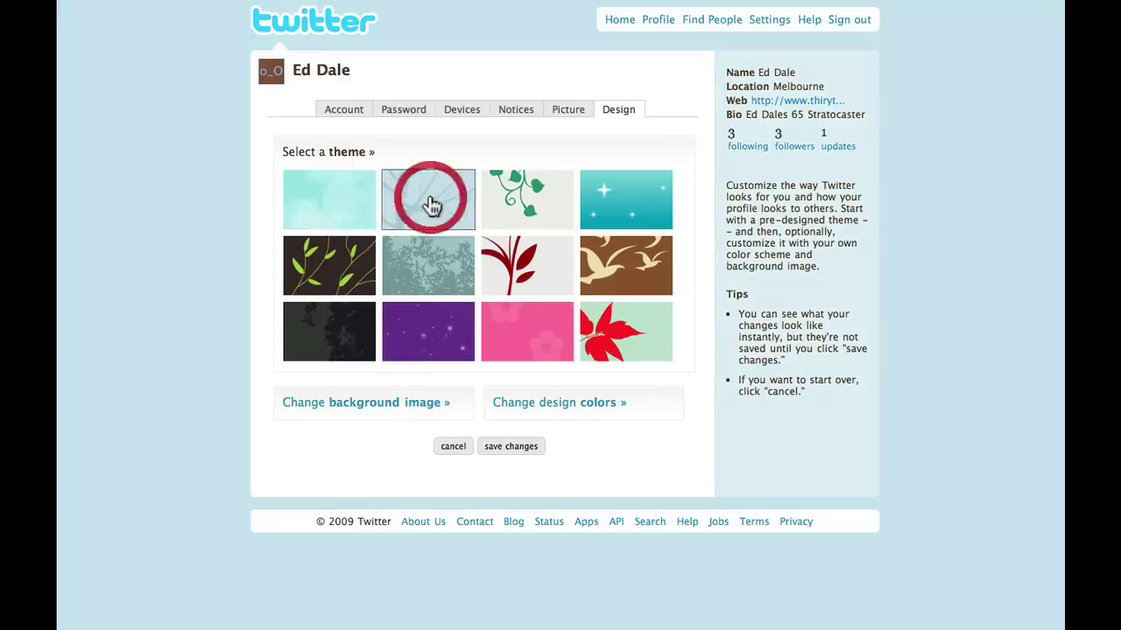
{"action": "left_click", "coordinate": [406, 289]}
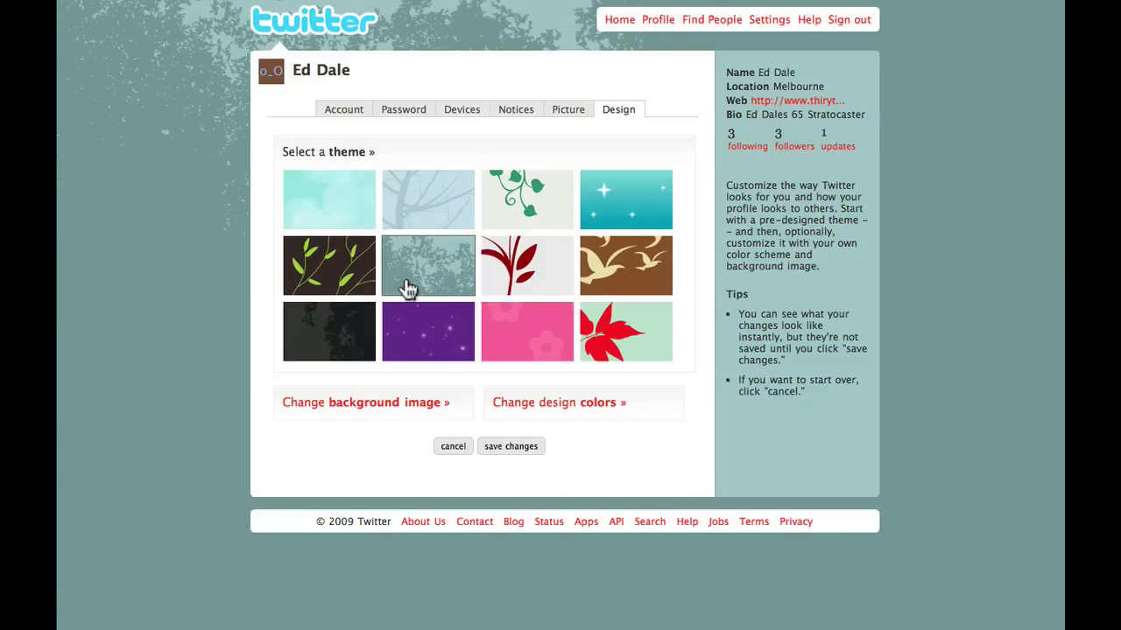
{"action": "left_click", "coordinate": [510, 449]}
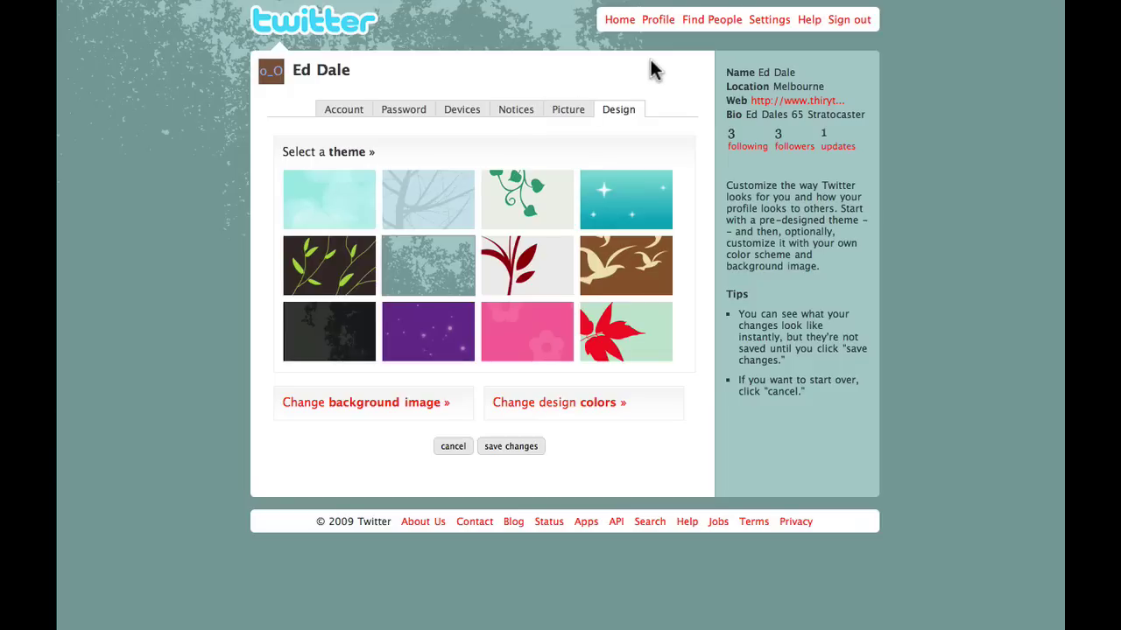
Browse Find People's tabs to reach Suggested Users listing Dell Outlet, Twitter and JetBlue Airways.
{"action": "left_click", "coordinate": [711, 26]}
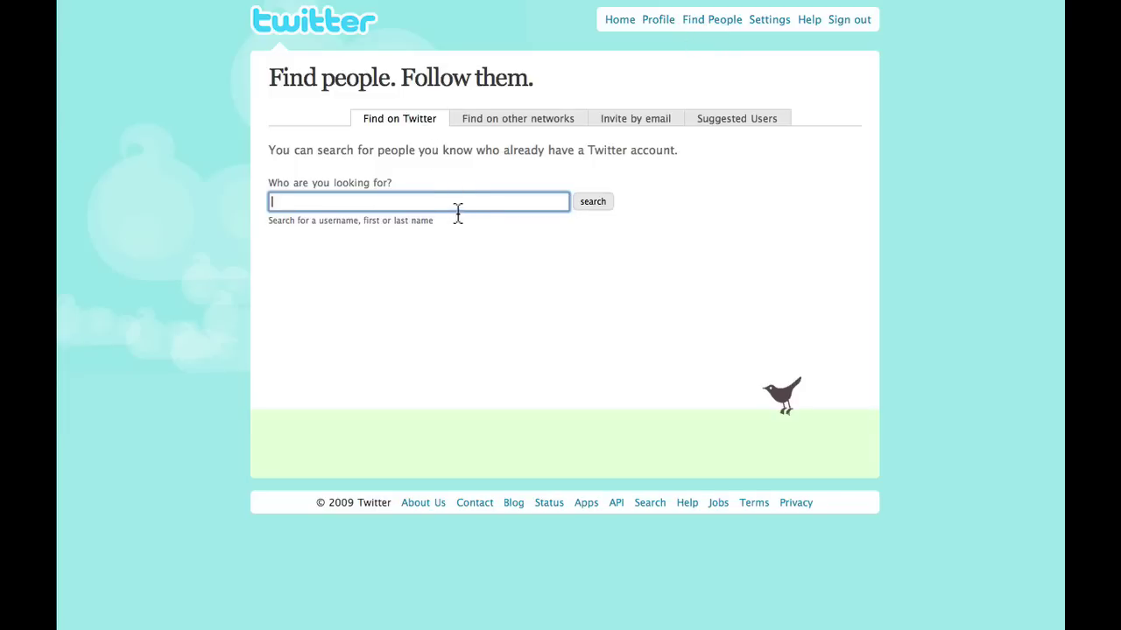
{"action": "left_click", "coordinate": [555, 129]}
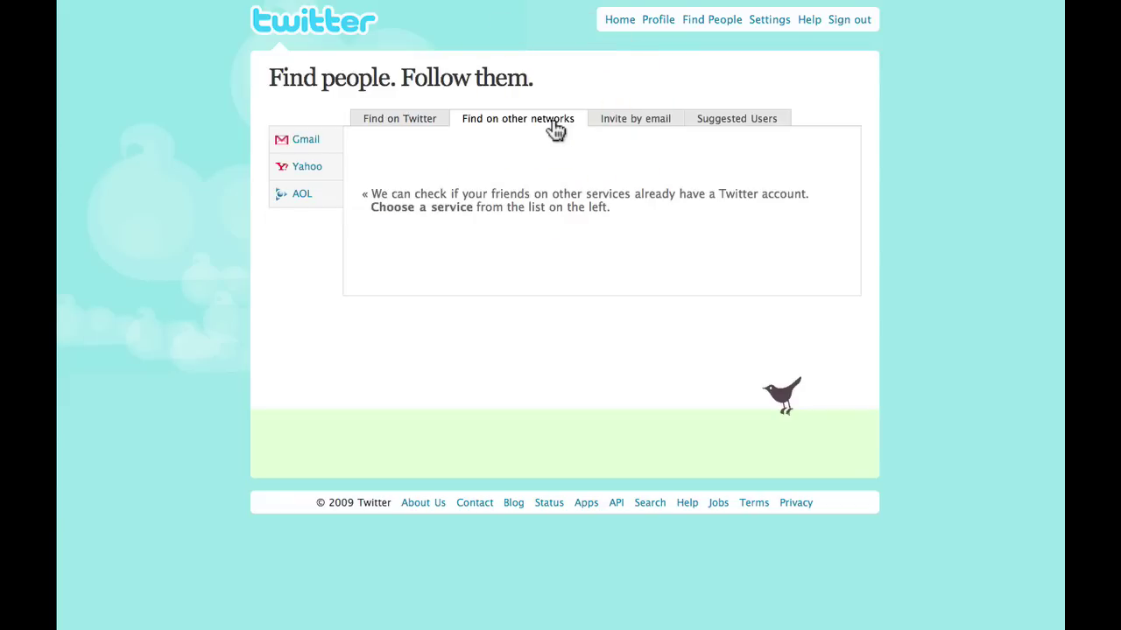
{"action": "left_click", "coordinate": [619, 127]}
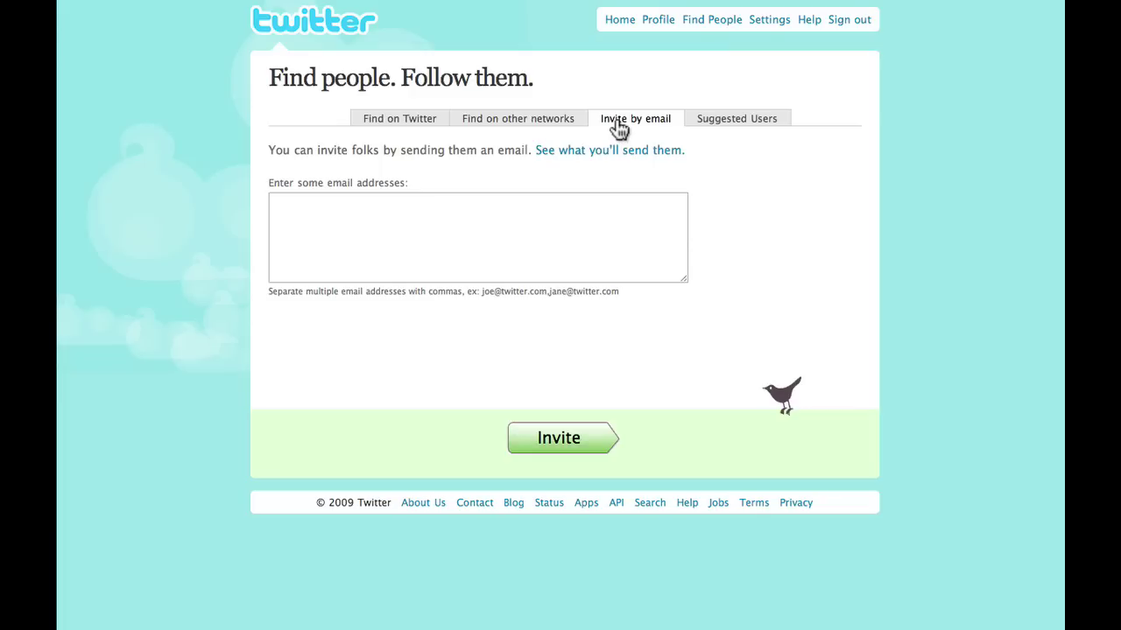
{"action": "left_click", "coordinate": [704, 129]}
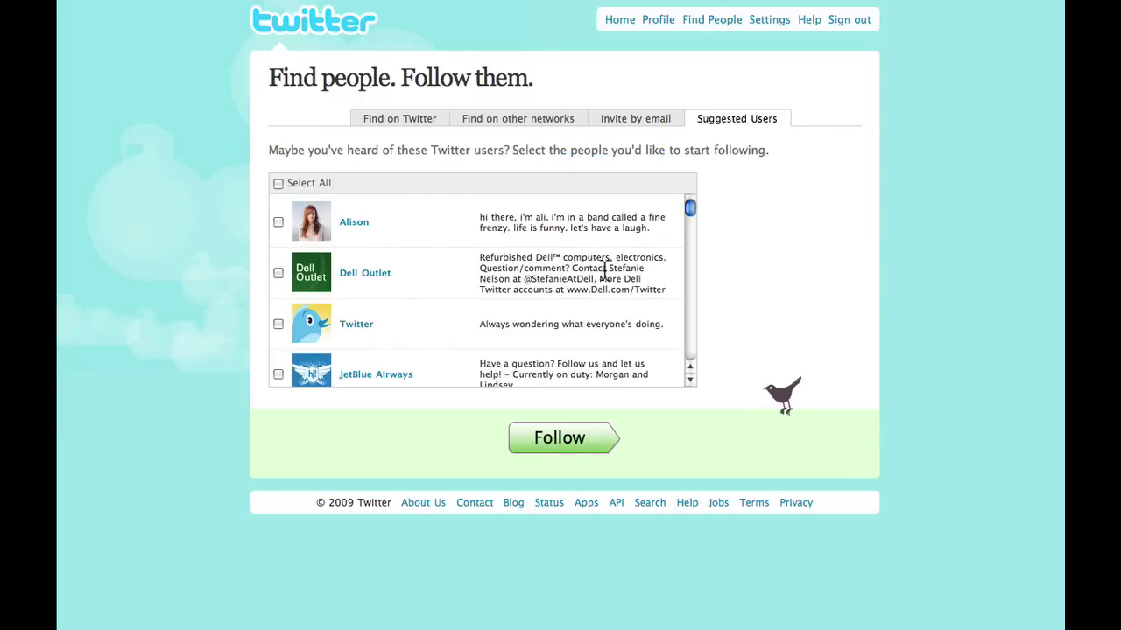
Scroll down through the Suggested Users list.
{"action": "scroll", "coordinate": [605, 262], "scroll_direction": "down", "scroll_amount": 5}
{"action": "scroll", "coordinate": [605, 259], "scroll_direction": "down", "scroll_amount": 1}
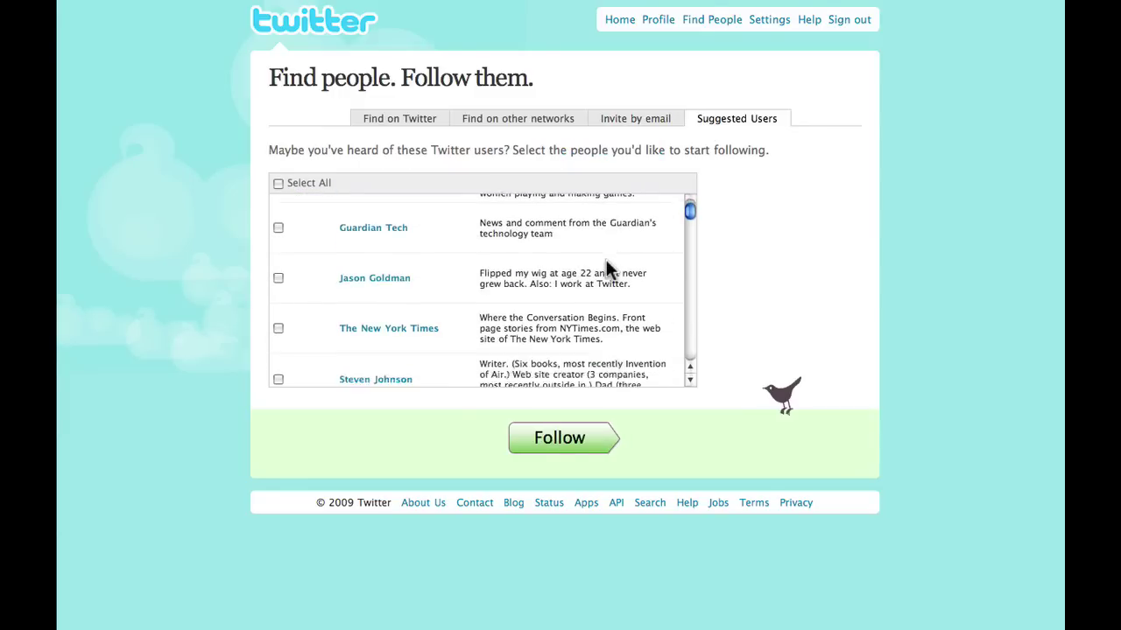
{"action": "scroll", "coordinate": [606, 263], "scroll_direction": "down", "scroll_amount": 6}
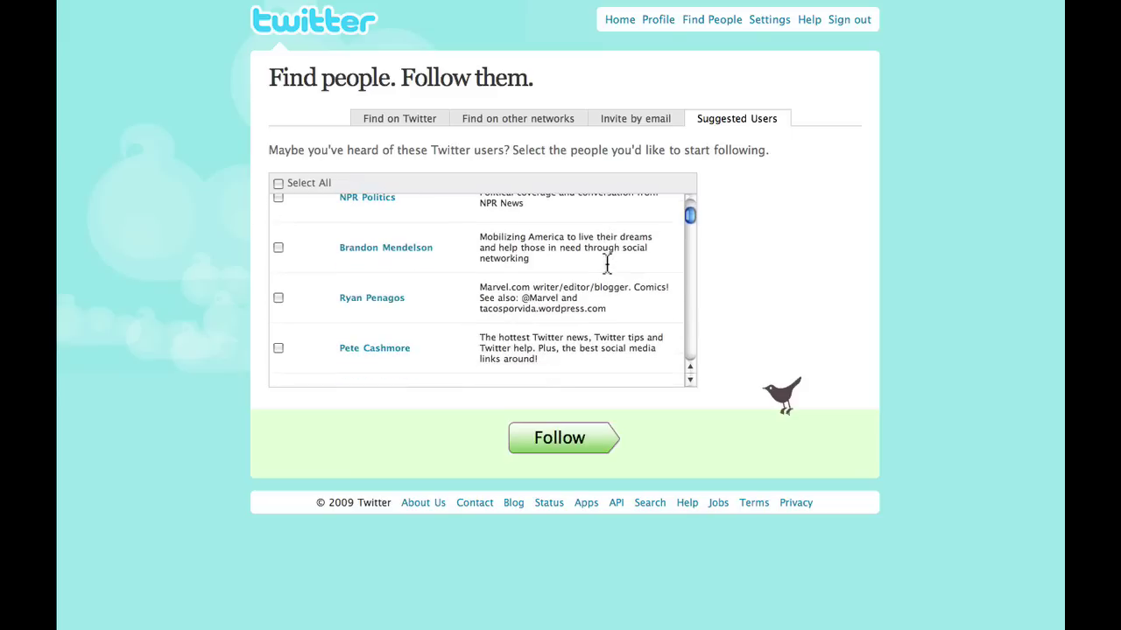
{"action": "scroll", "coordinate": [606, 259], "scroll_direction": "down", "scroll_amount": 2}
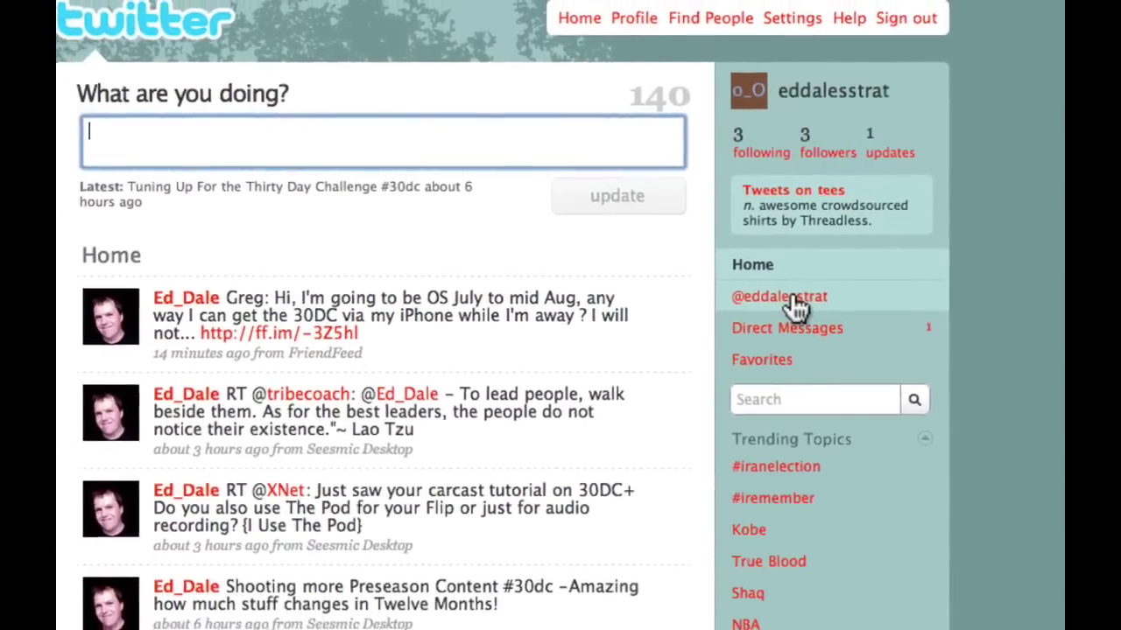
{"action": "left_click", "coordinate": [777, 315]}
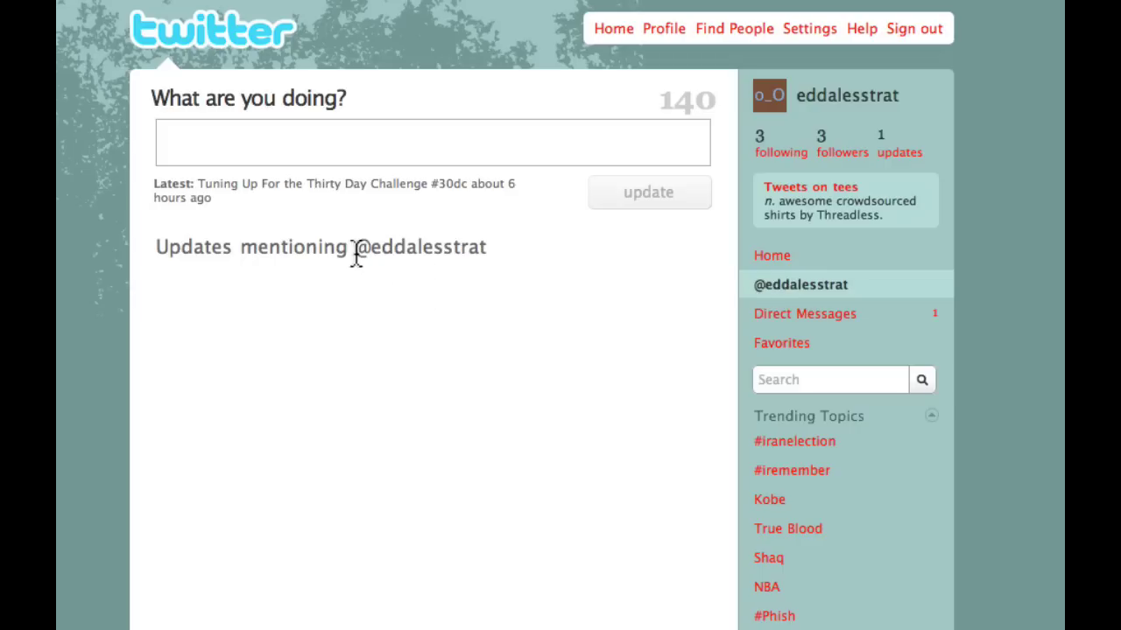
{"action": "left_click_drag", "start_coordinate": [356, 253], "coordinate": [486, 254]}
{"action": "left_click", "coordinate": [231, 140]}
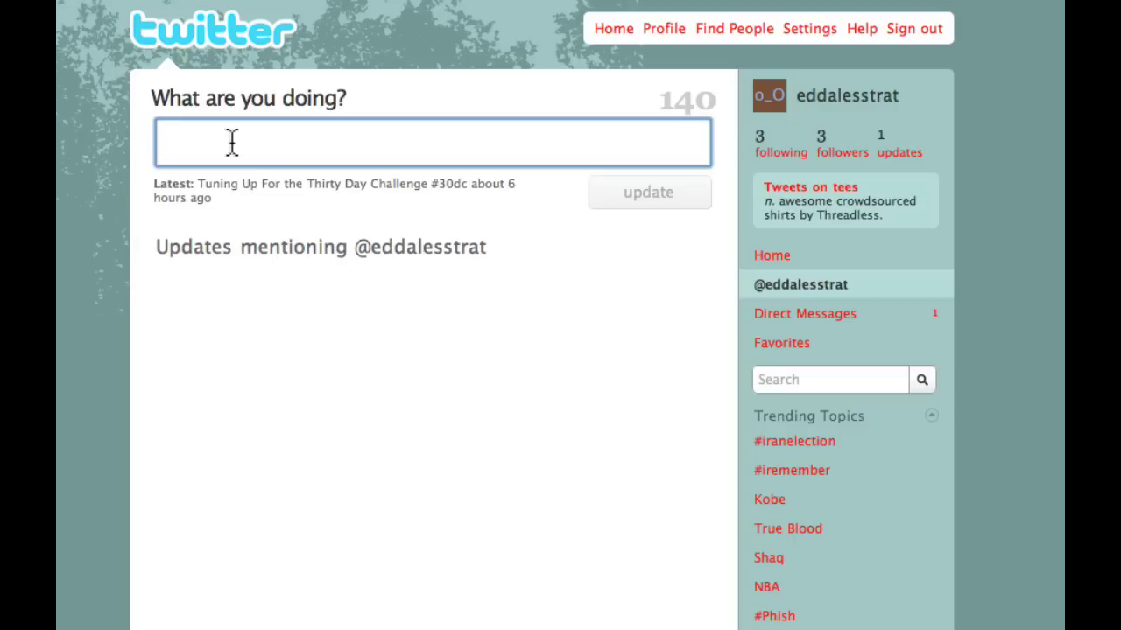
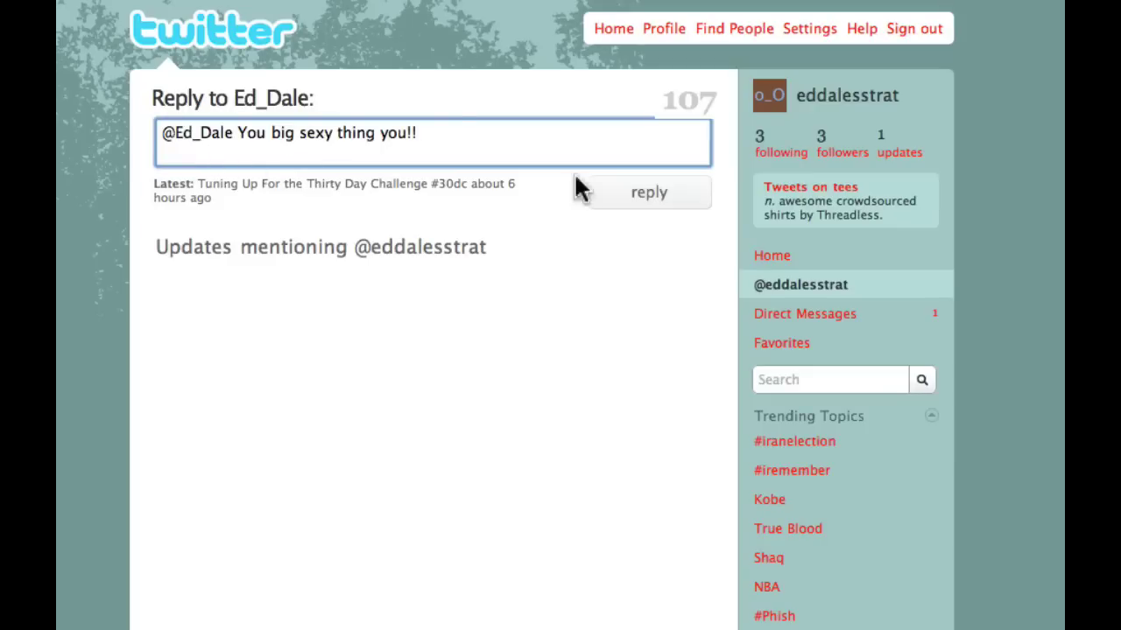
Post the reply 'You big sexy thing you!!' addressed to the other account's handle.
{"action": "left_click", "coordinate": [642, 197]}
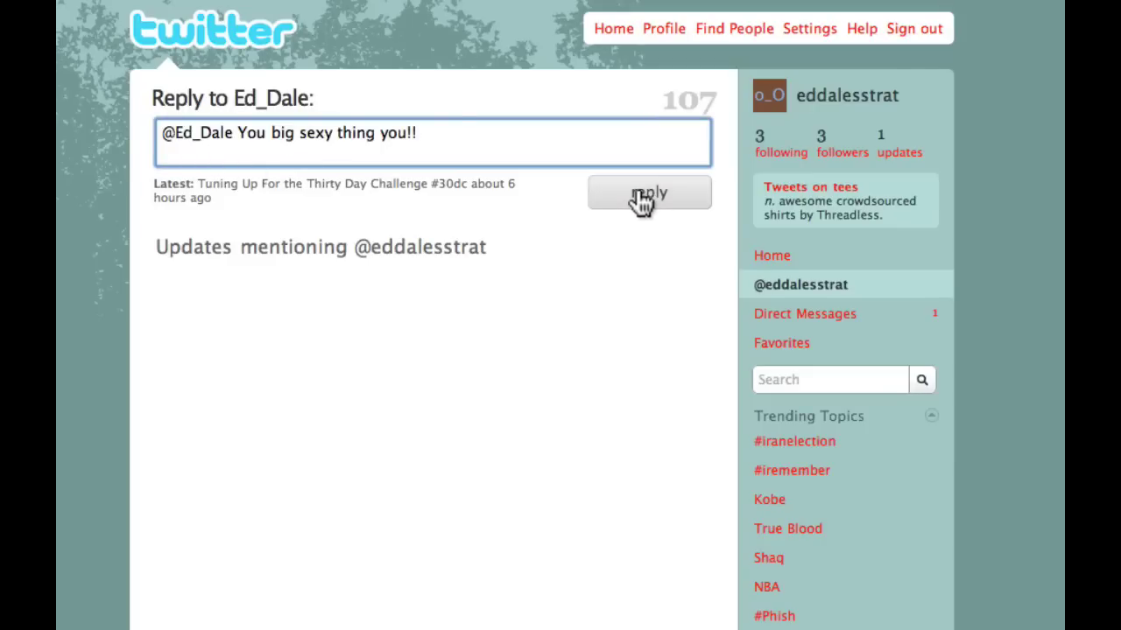
{"action": "left_click", "coordinate": [642, 197]}
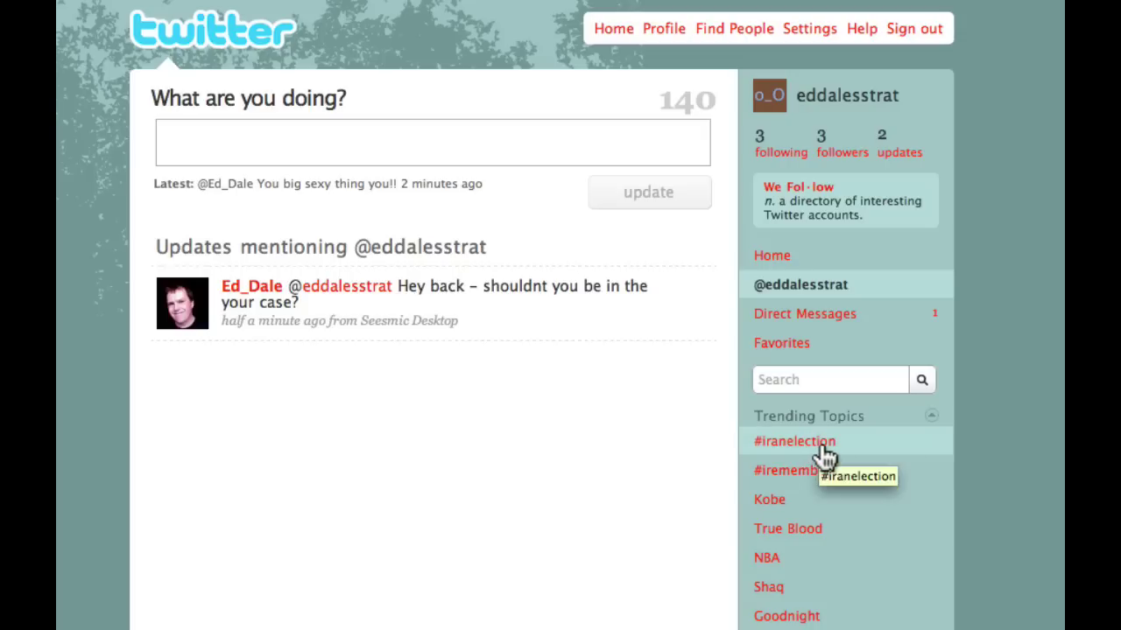
Search tweets for 'Leica' from the sidebar search box.
{"action": "left_click", "coordinate": [808, 378]}
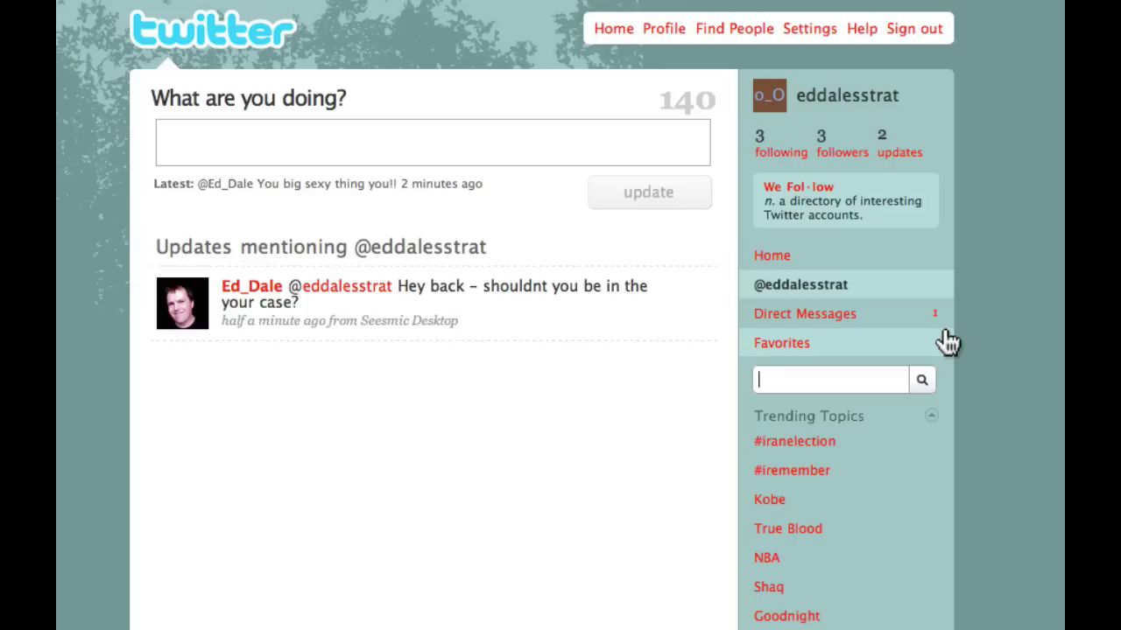
{"action": "type", "text": "Leica"}
Run the 'Leica' real-time search and browse results from 12 minutes to about 4 hours old.
{"action": "left_click", "coordinate": [925, 385]}
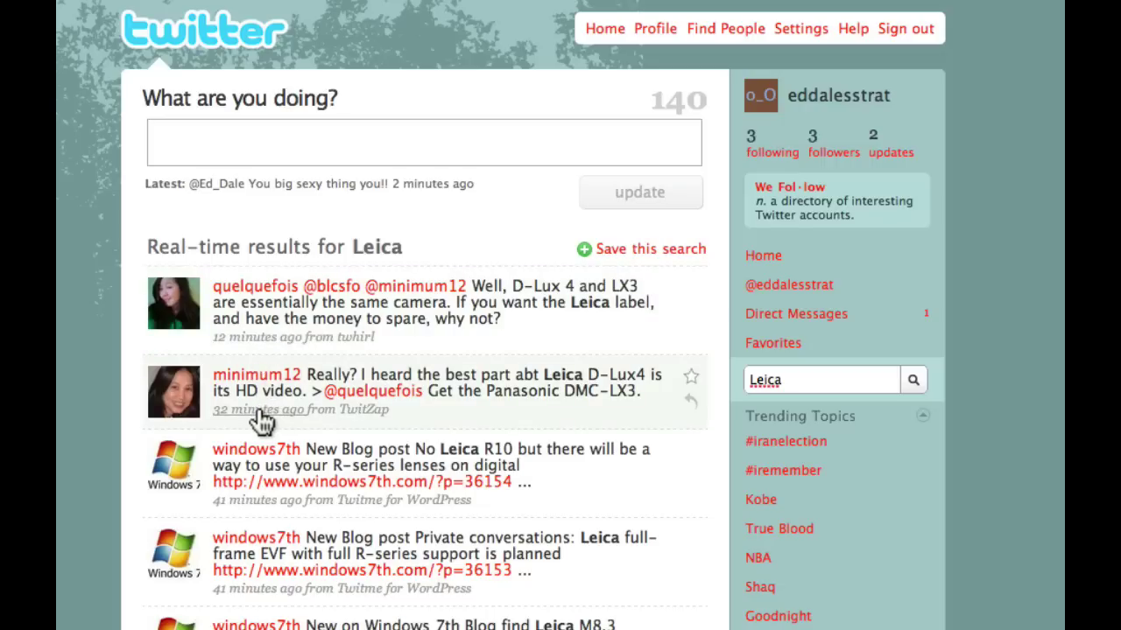
{"action": "scroll", "coordinate": [261, 414], "scroll_direction": "down", "scroll_amount": 1}
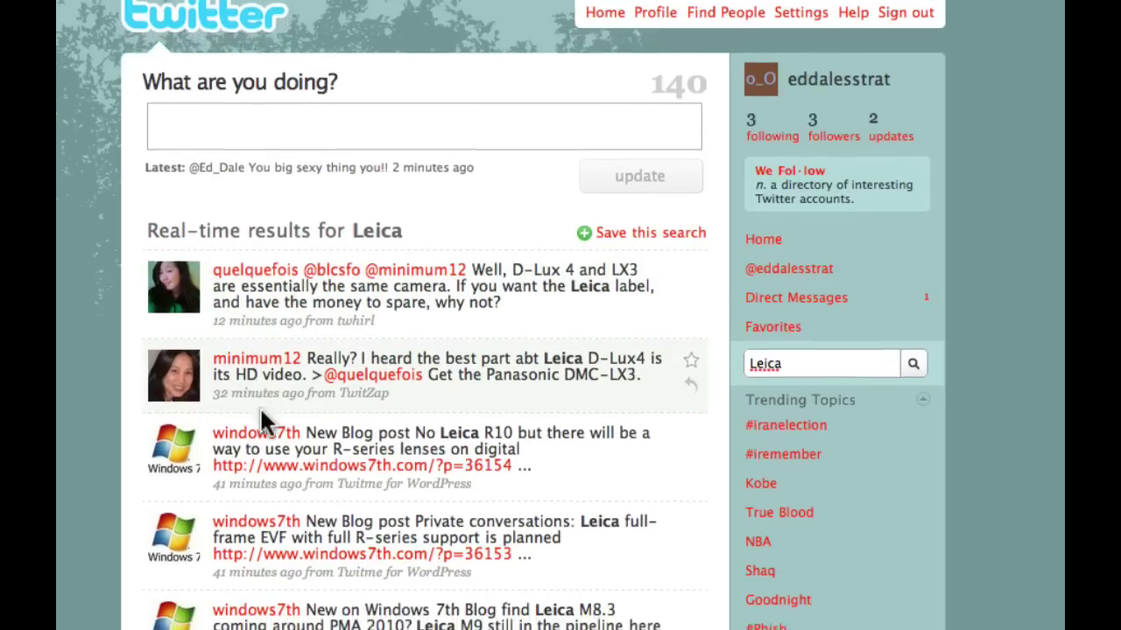
{"action": "scroll", "coordinate": [260, 418], "scroll_direction": "down", "scroll_amount": 10}
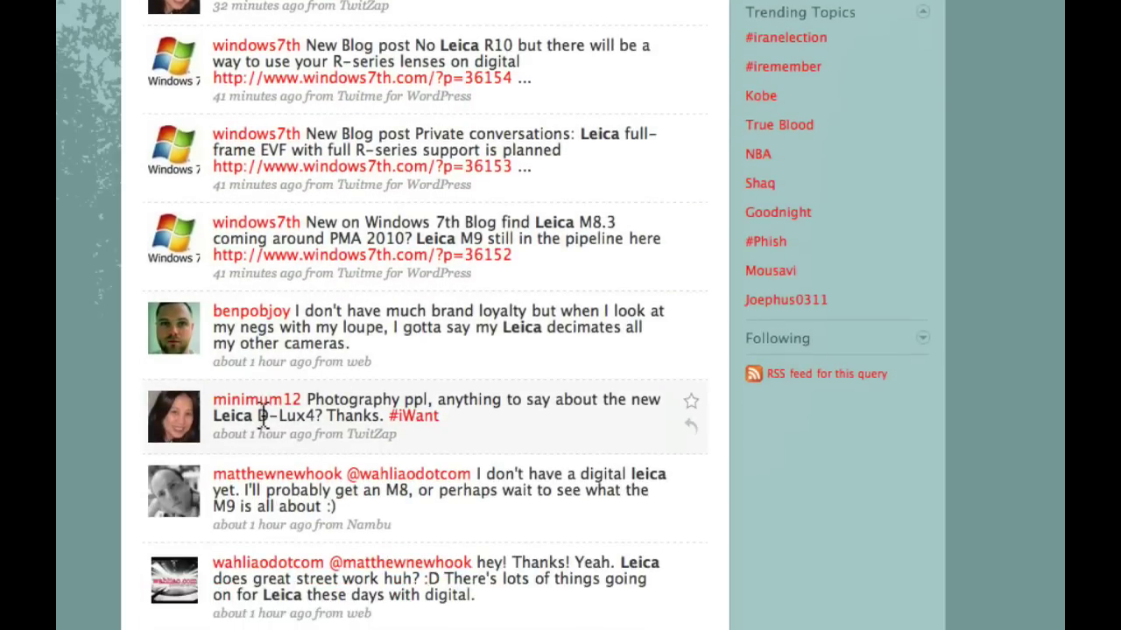
{"action": "scroll", "coordinate": [263, 419], "scroll_direction": "down", "scroll_amount": 3}
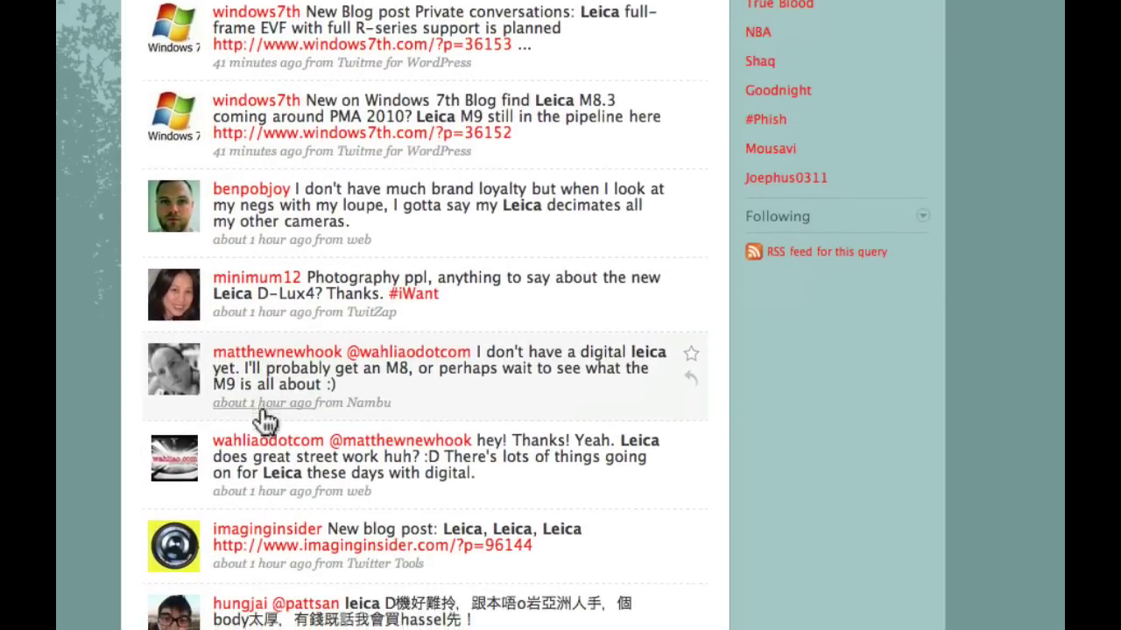
{"action": "scroll", "coordinate": [265, 421], "scroll_direction": "down", "scroll_amount": 3}
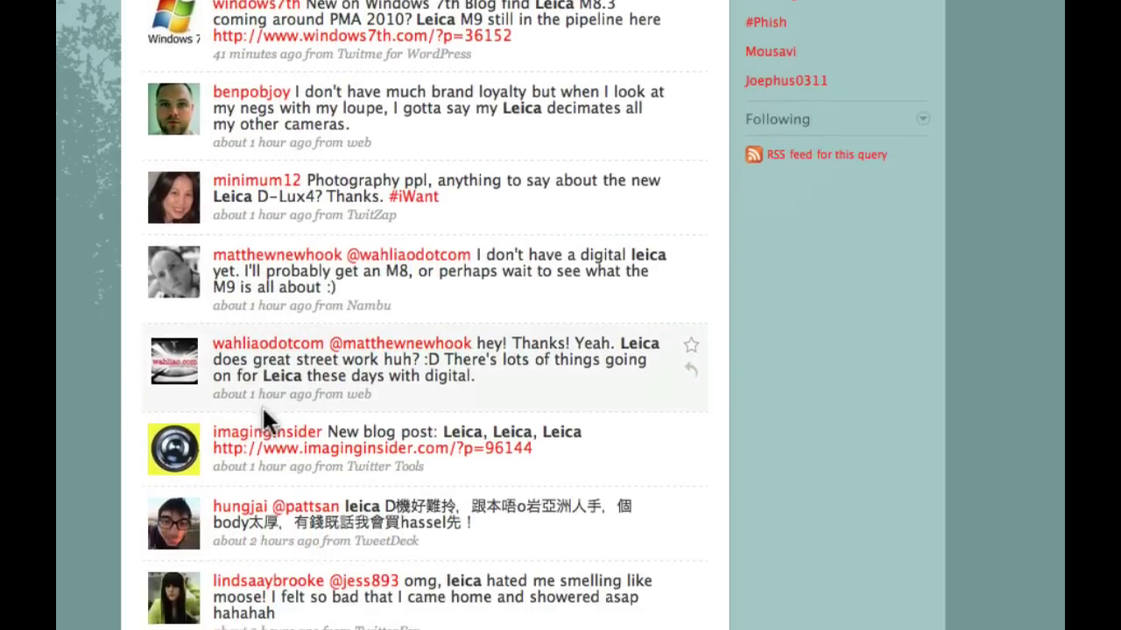
{"action": "scroll", "coordinate": [262, 421], "scroll_direction": "down", "scroll_amount": 4}
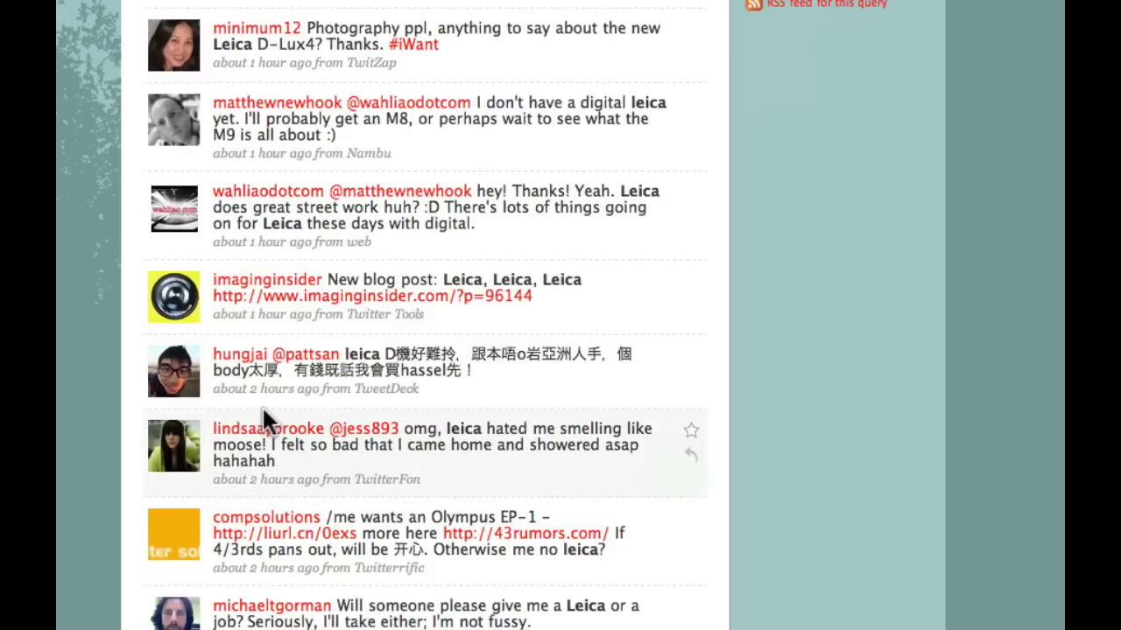
{"action": "scroll", "coordinate": [262, 407], "scroll_direction": "down", "scroll_amount": 3}
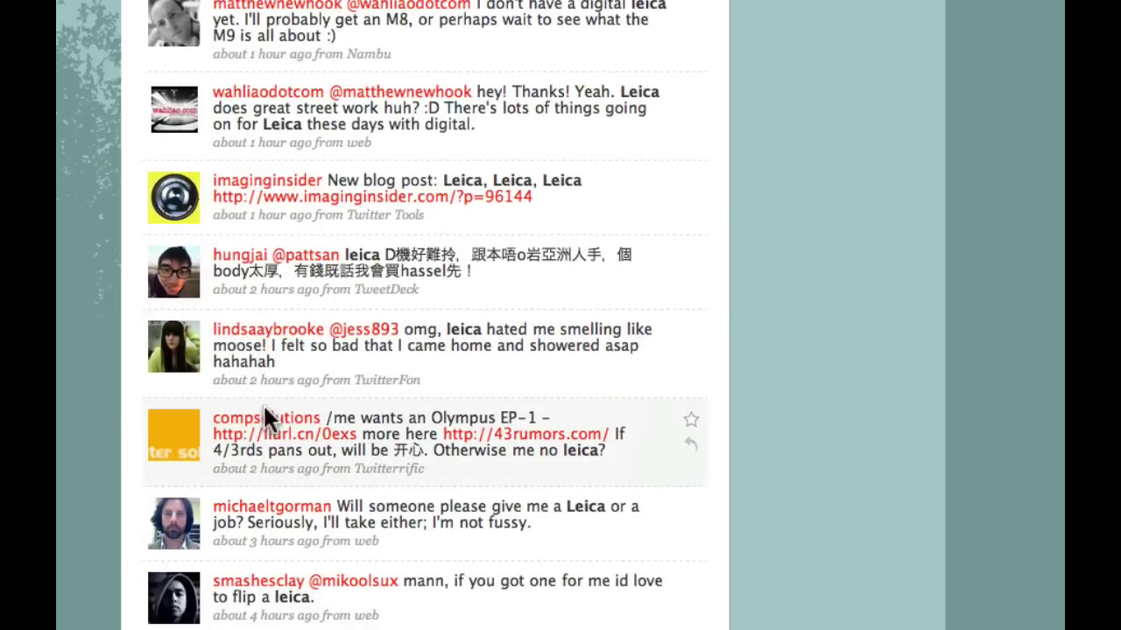
{"action": "scroll", "coordinate": [267, 420], "scroll_direction": "down", "scroll_amount": 1}
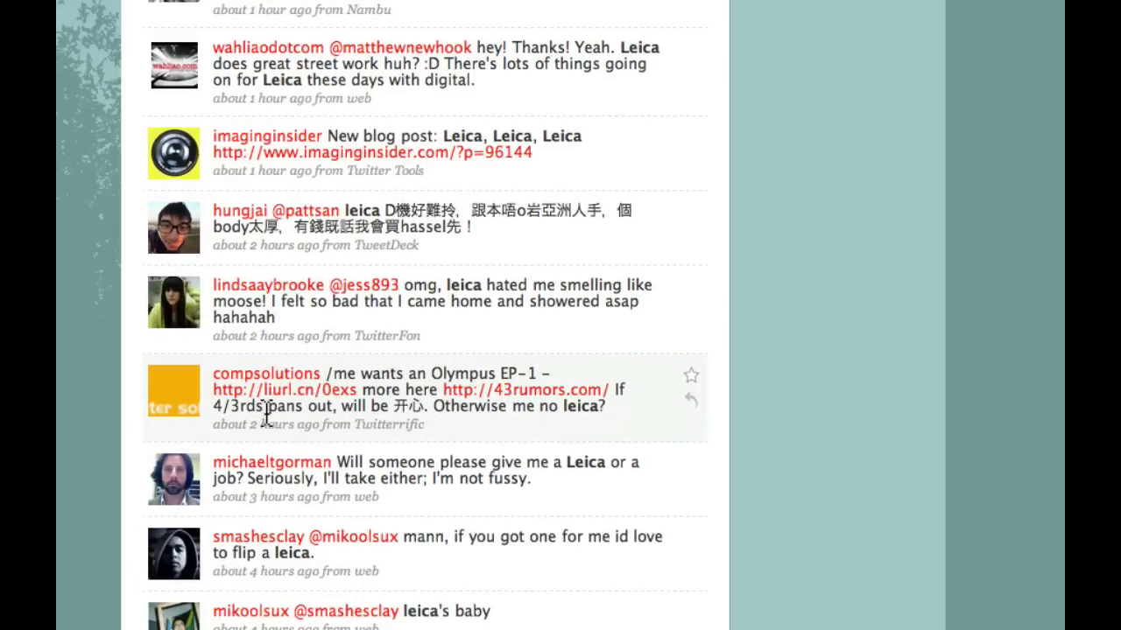
{"action": "scroll", "coordinate": [266, 419], "scroll_direction": "up", "scroll_amount": 8}
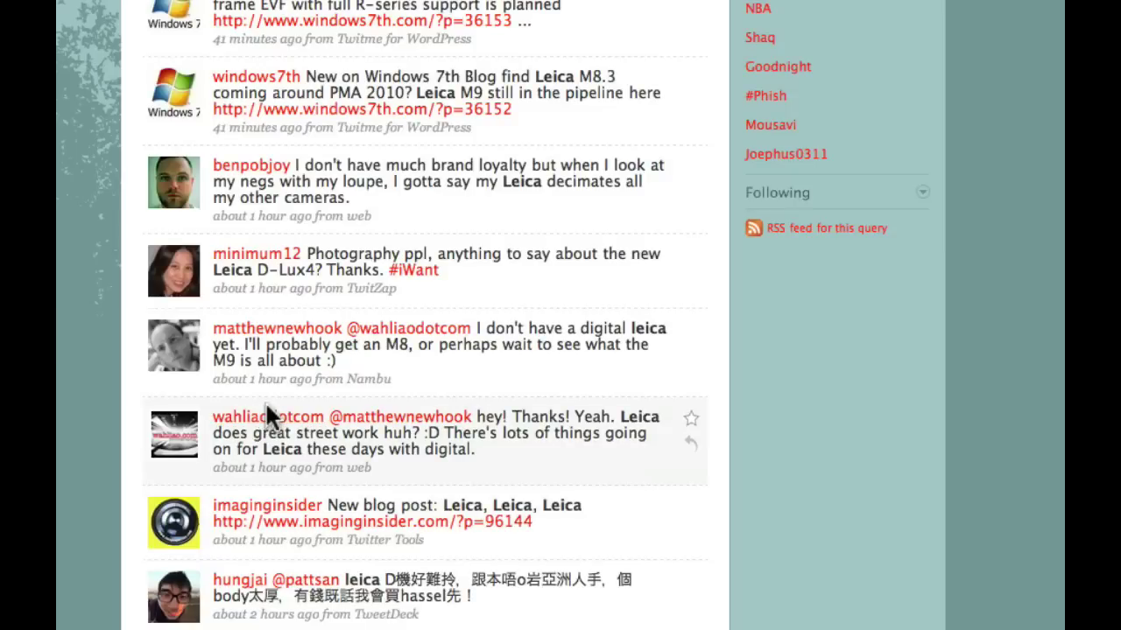
{"action": "scroll", "coordinate": [268, 411], "scroll_direction": "up", "scroll_amount": 12}
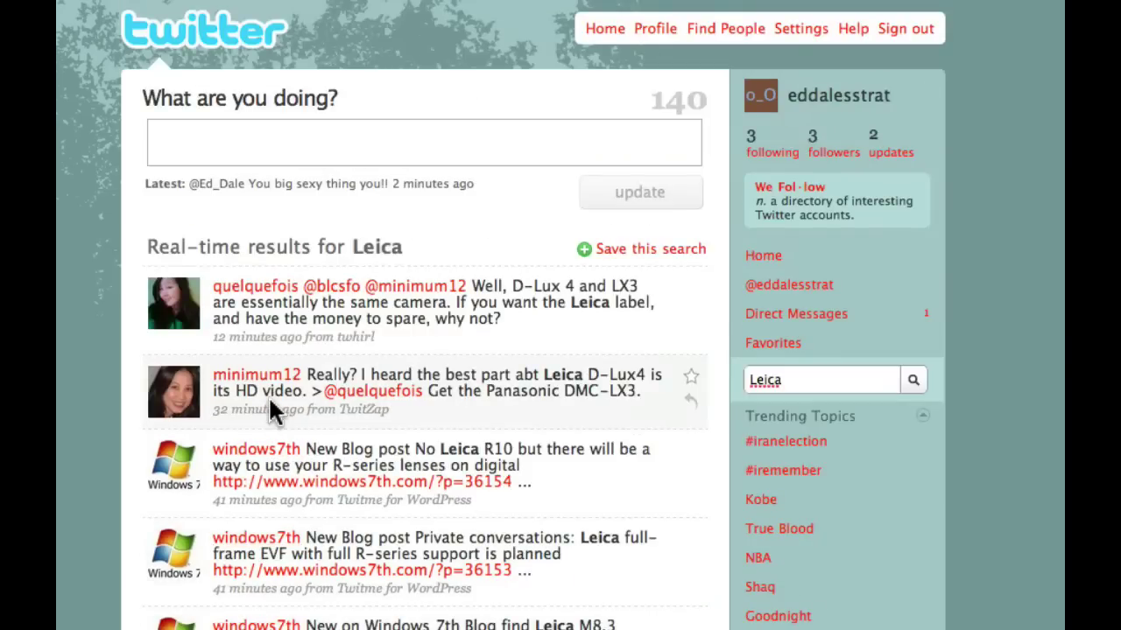